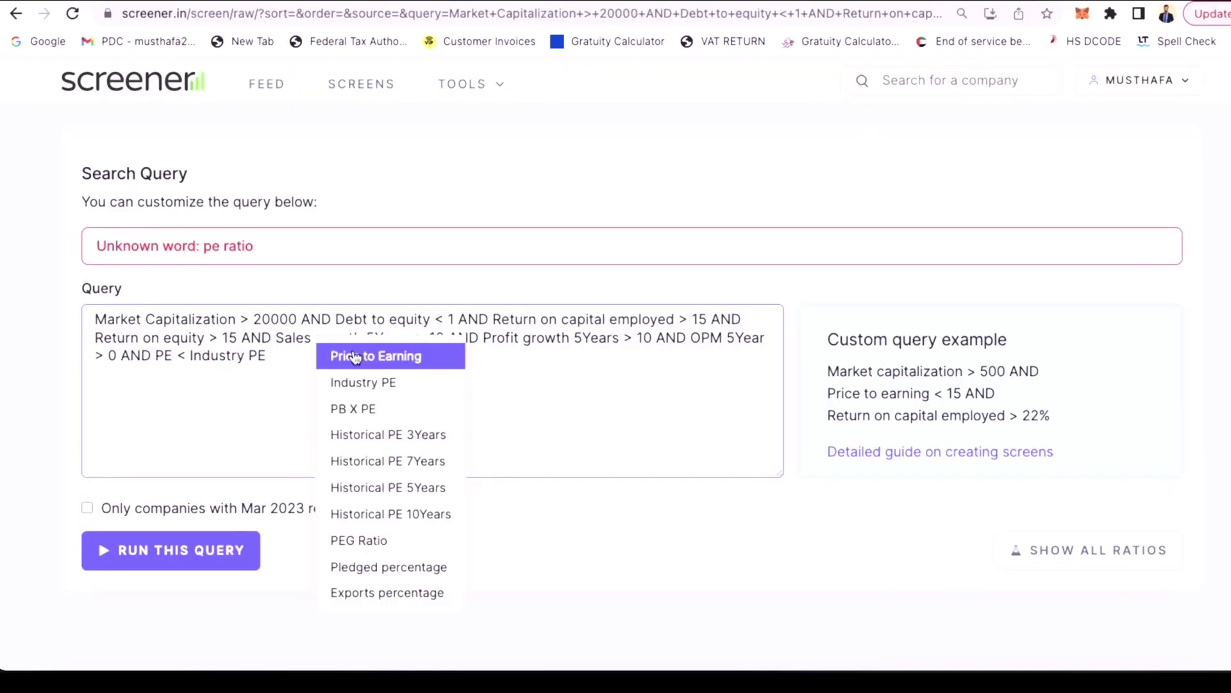
- Replace the PE term in the Screener query with Price to Earning and run the query to review the matching companies
click(354, 356)
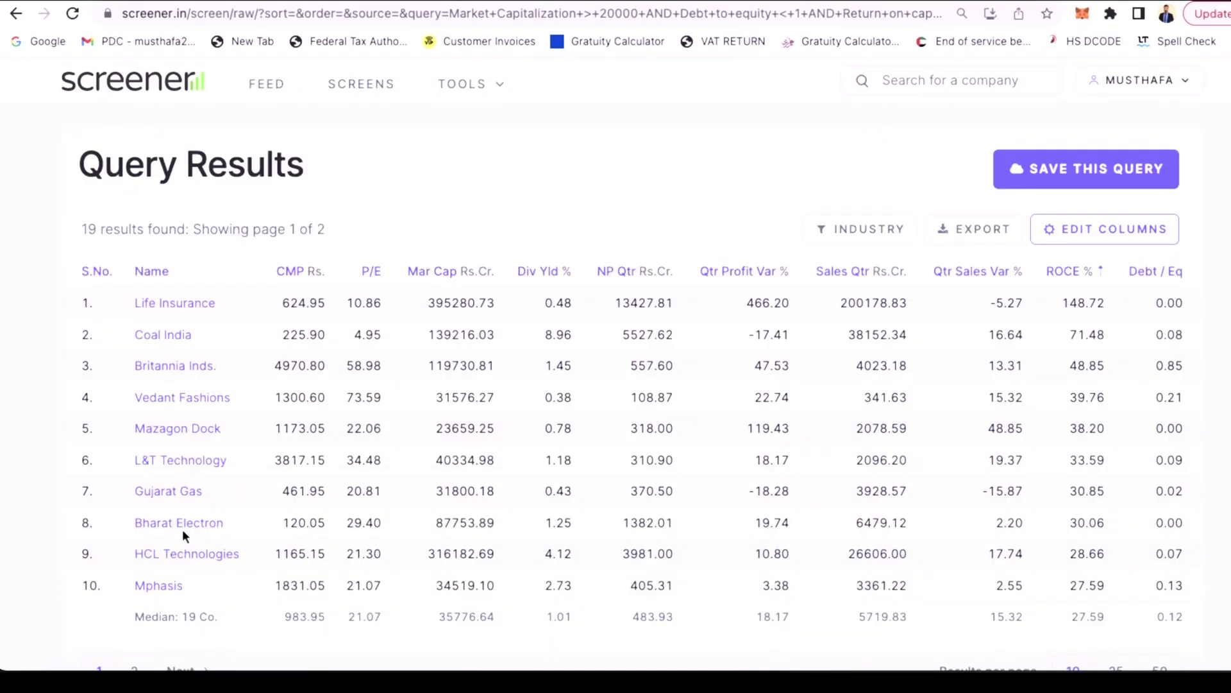
scroll(358, 325, down, 3)
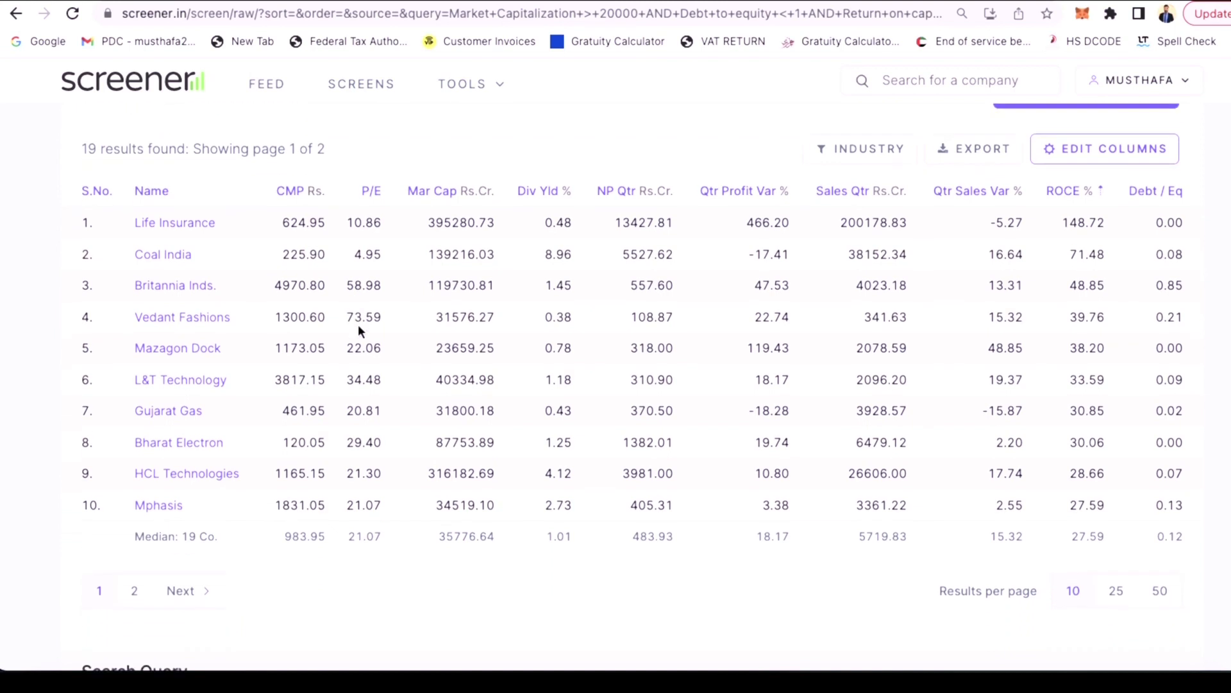
scroll(358, 324, down, 1)
scroll(358, 324, up, 2)
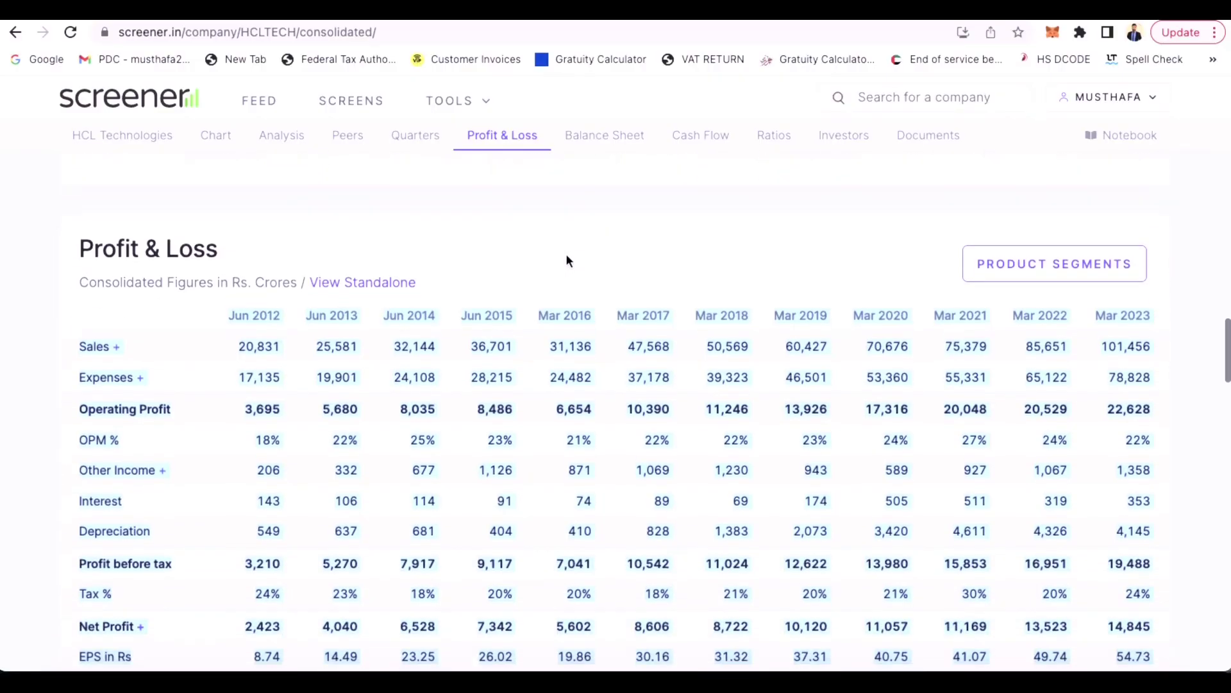
- Take HCL Technologies' consolidated Profit & Loss figures from Screener and ask ChatGPT to analyze them as a stock analyst
scroll(566, 257, down, 2)
scroll(566, 257, up, 1)
scroll(566, 258, down, 1)
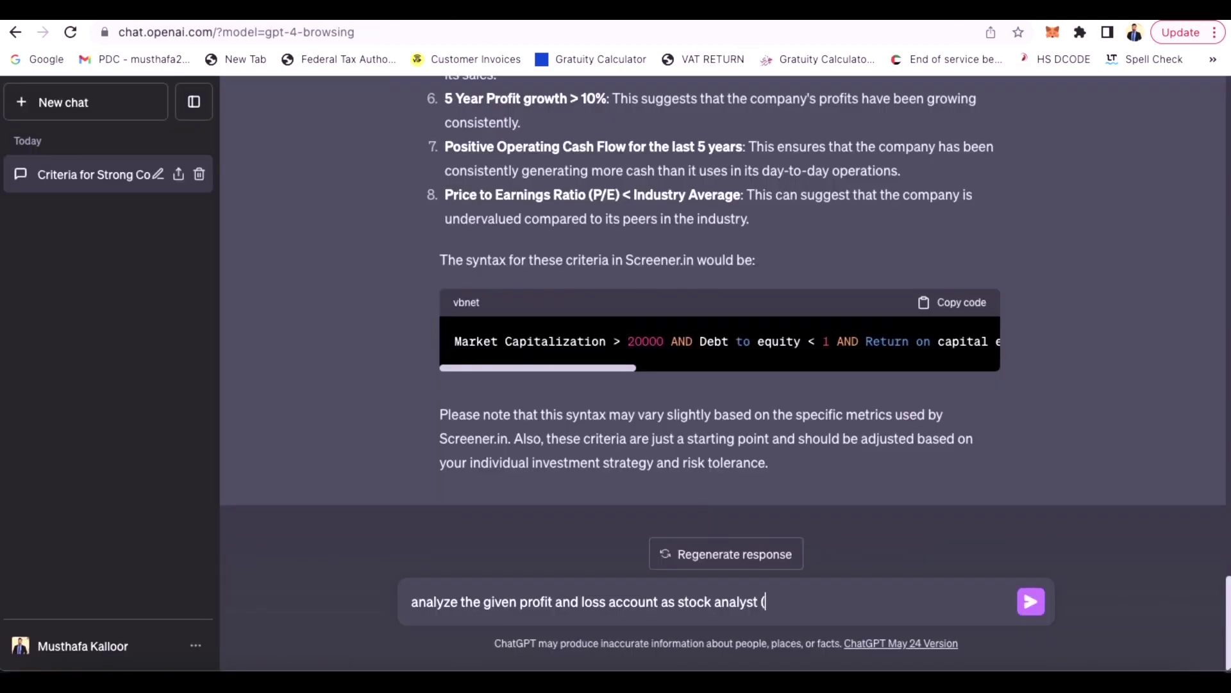
key(ctrl+v)
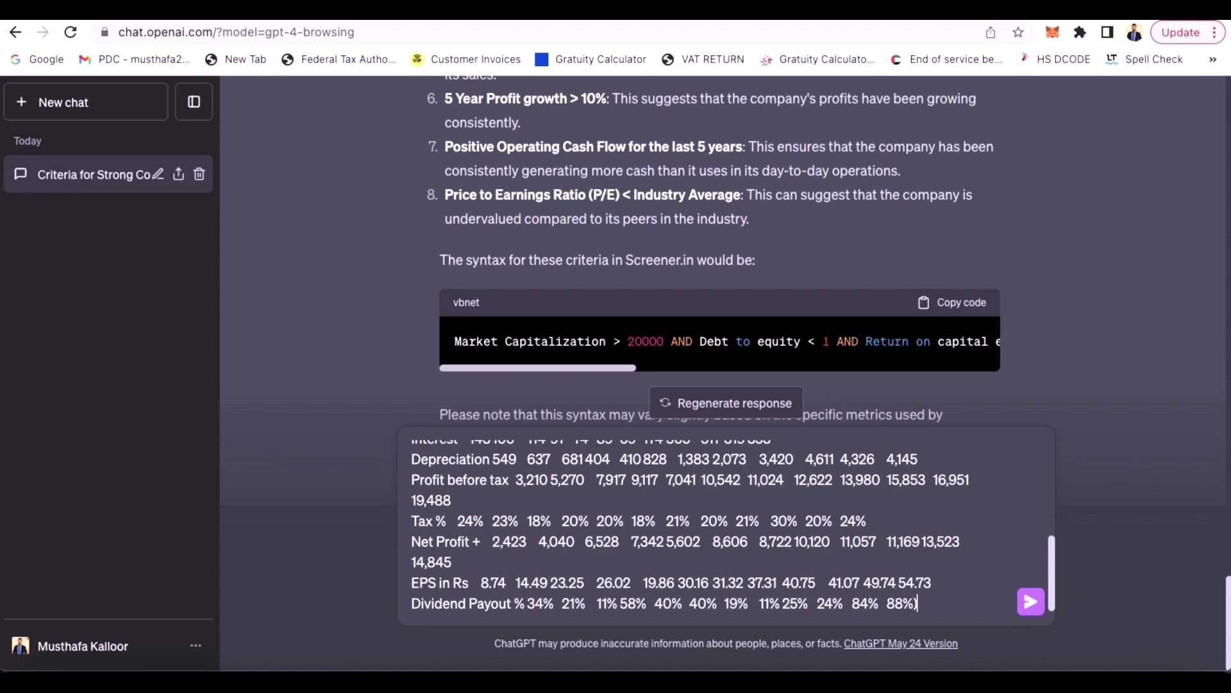
key(Return)
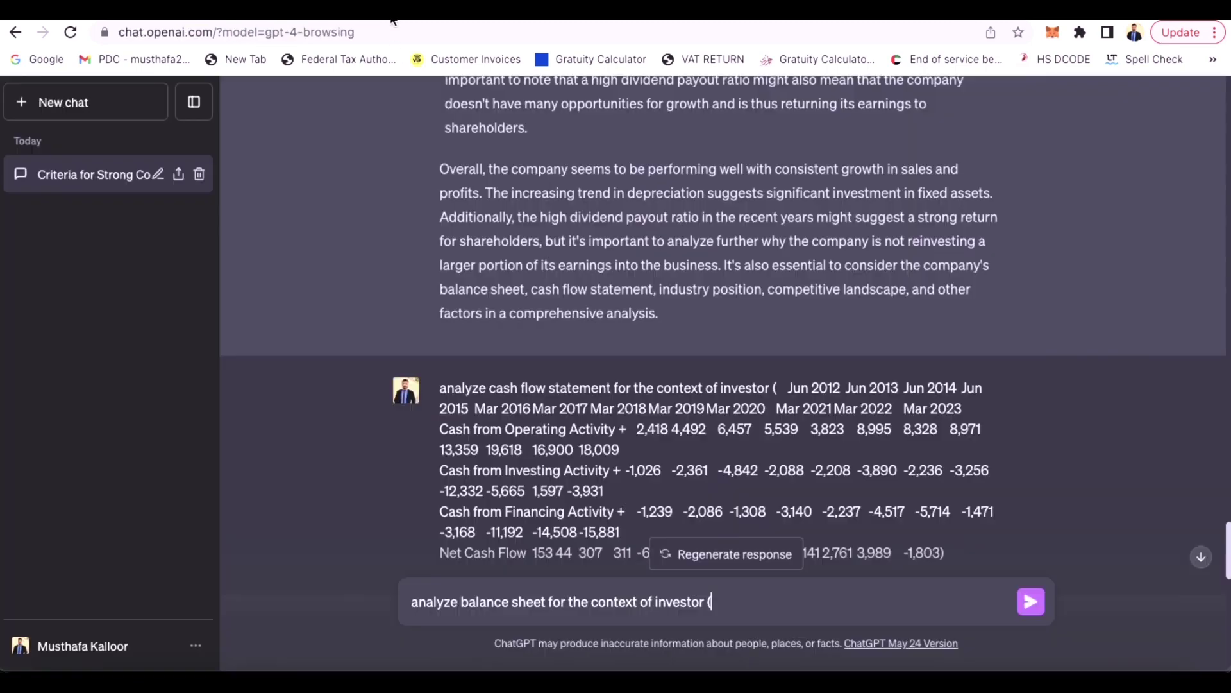
- Ask ChatGPT to analyze the balance sheet for the context of investor, including the copied balance sheet figures
key(ctrl+v)
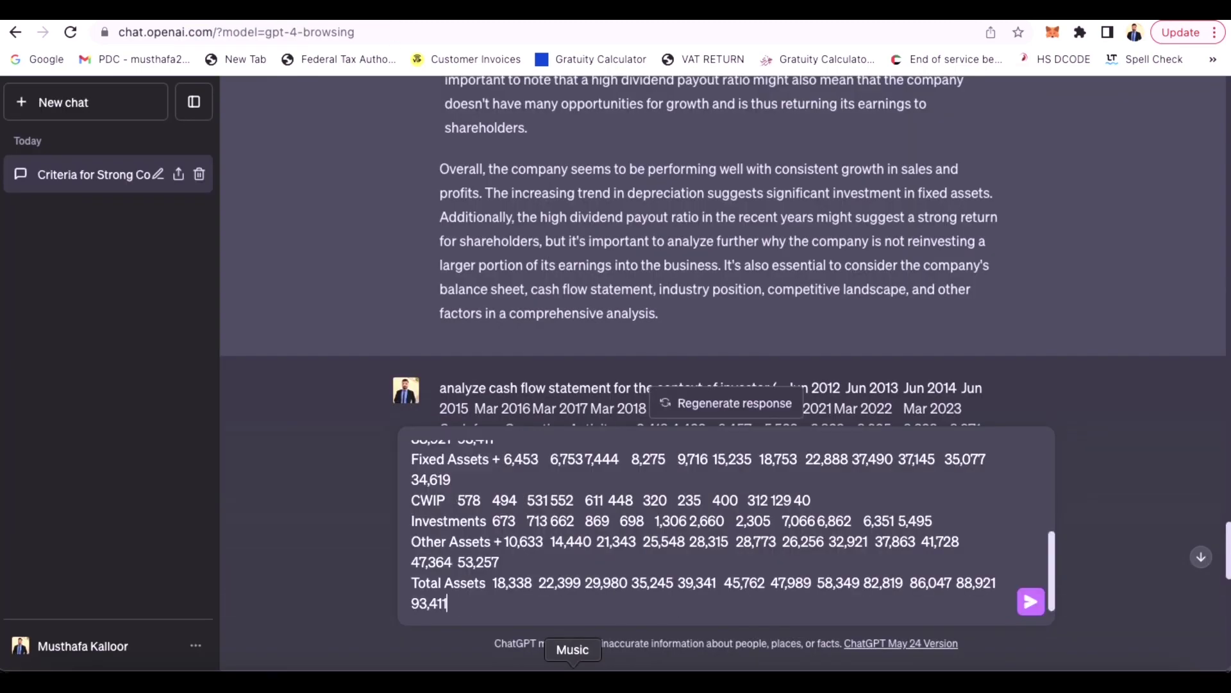
key(Return)
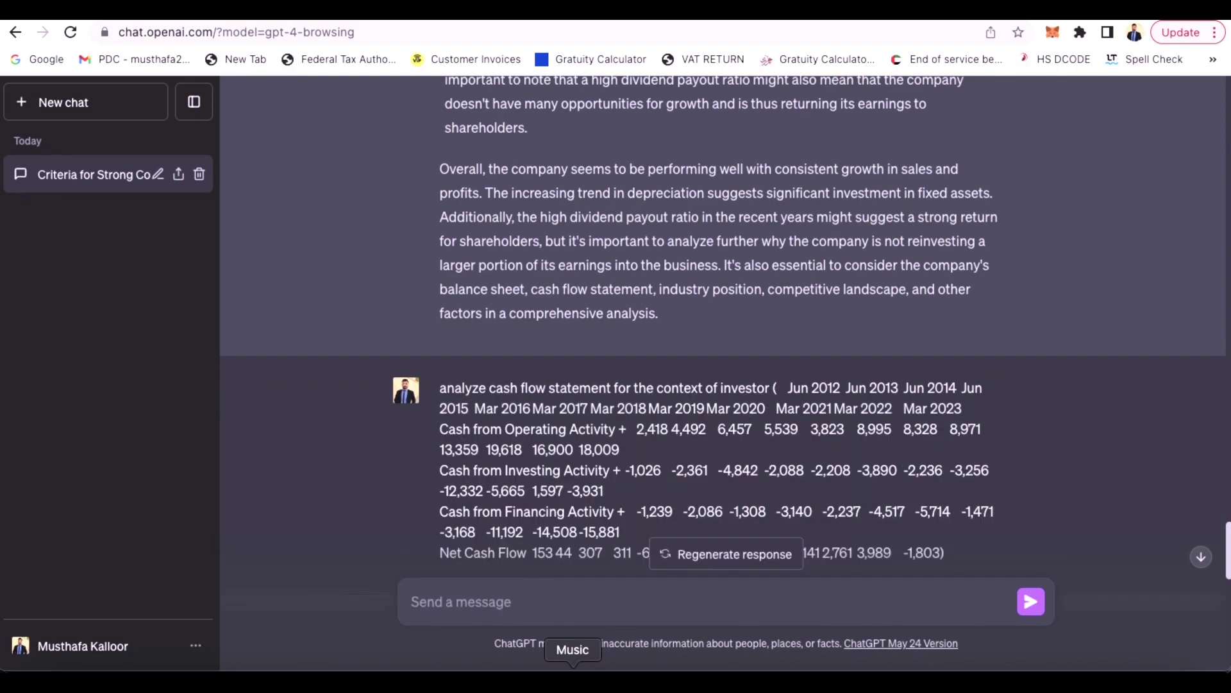
click(1201, 556)
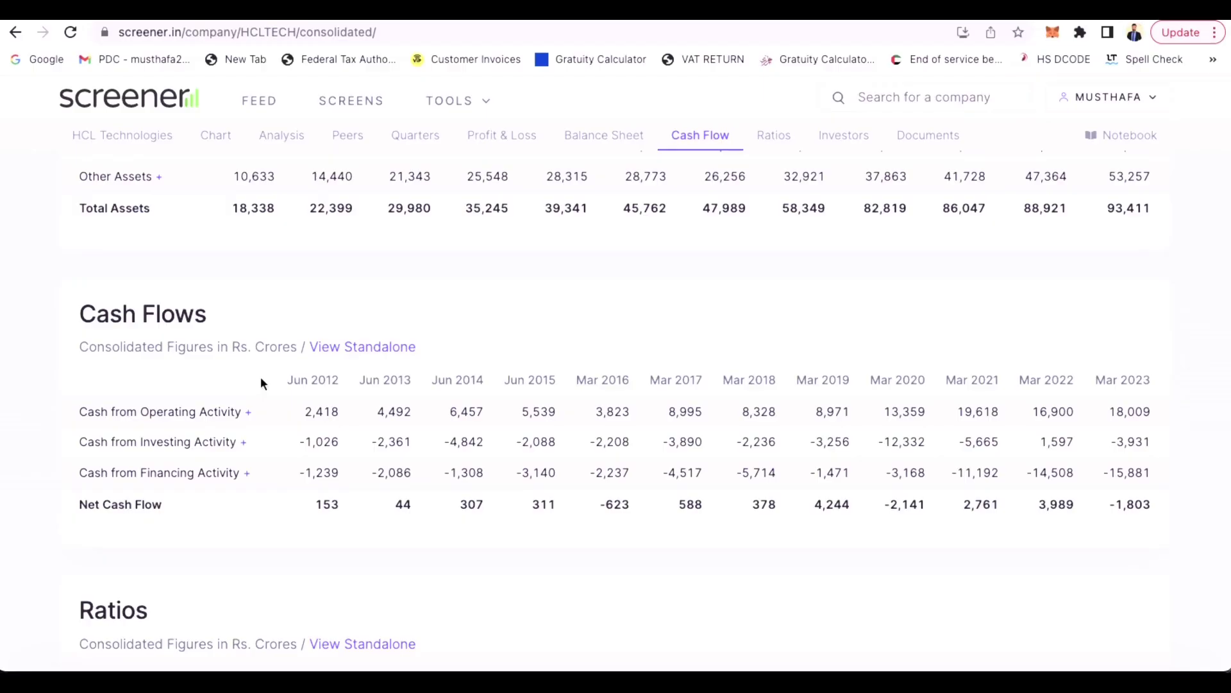
- Copy the Cash Flows table from Screener and ask ChatGPT to analyze the cash flow statement for the context of investor
drag(260, 376, 487, 494)
key(ctrl+c)
drag(779, 559, 1006, 505)
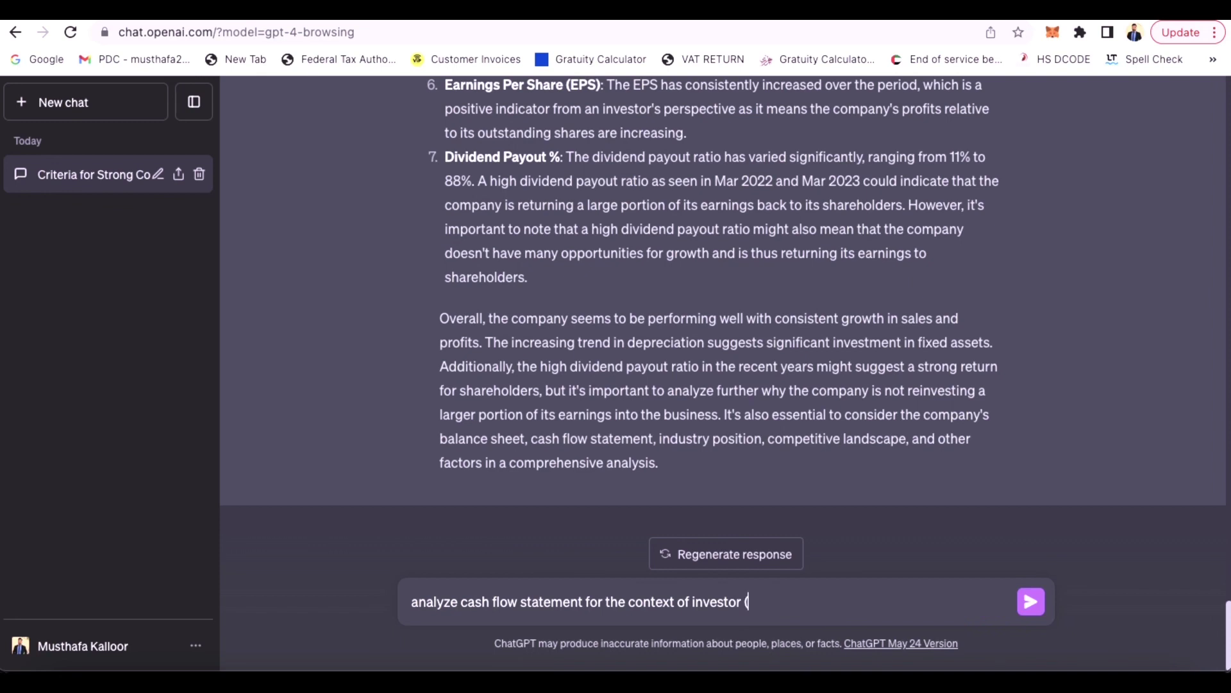
key(ctrl+v)
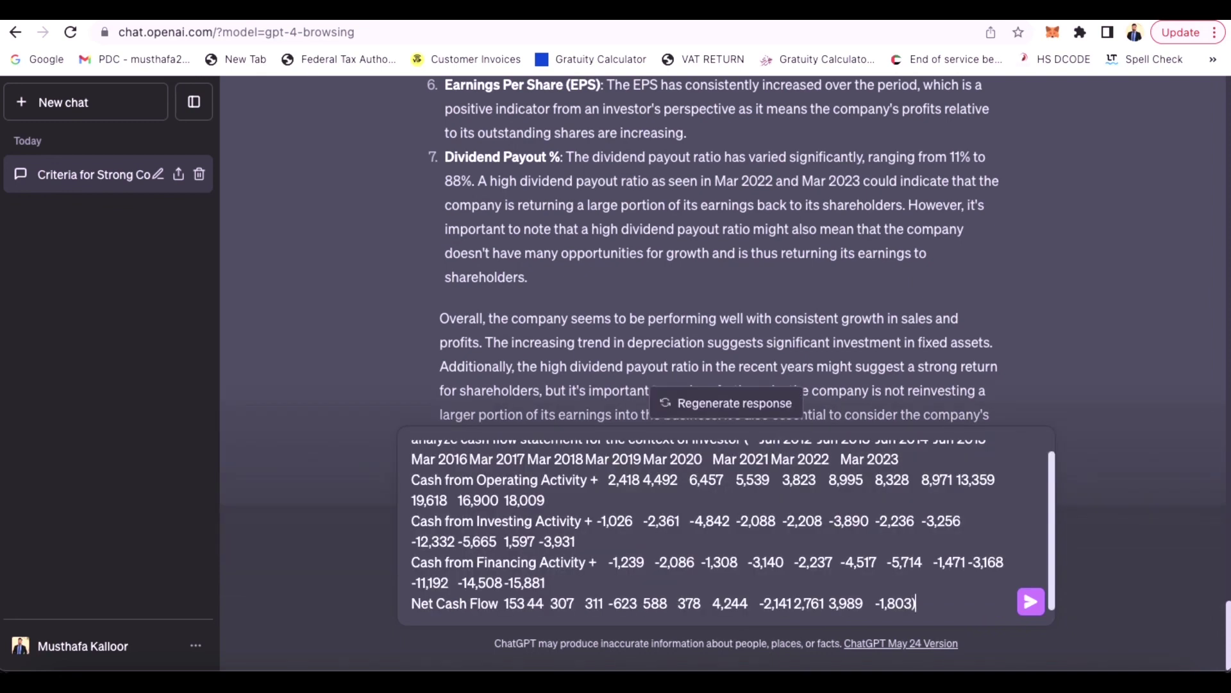
key(Return)
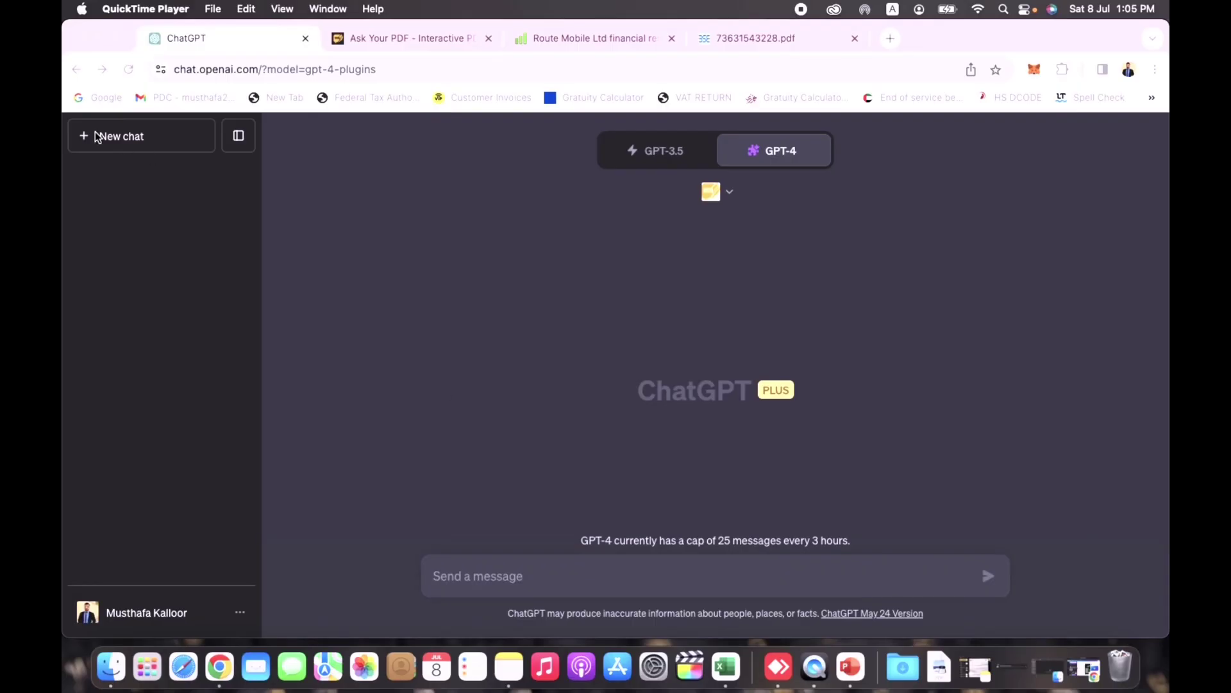
- Start a new ChatGPT chat using GPT-4 with Plugins and open the plugin store
click(95, 136)
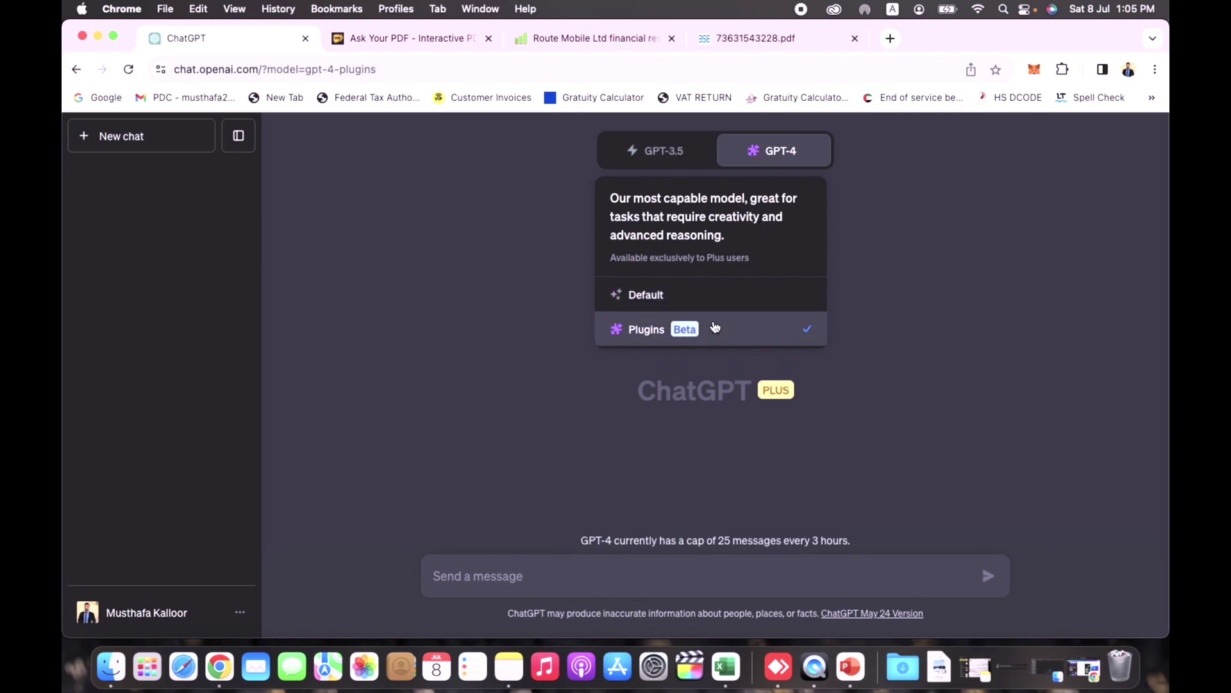
click(708, 330)
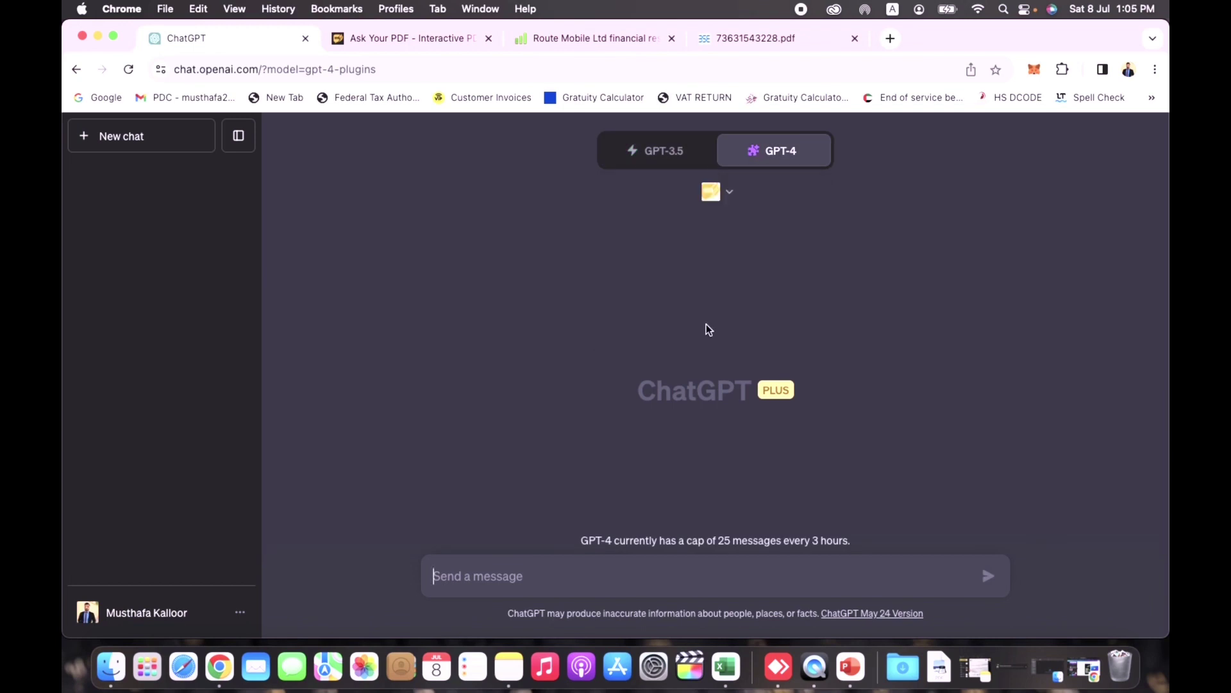
click(731, 195)
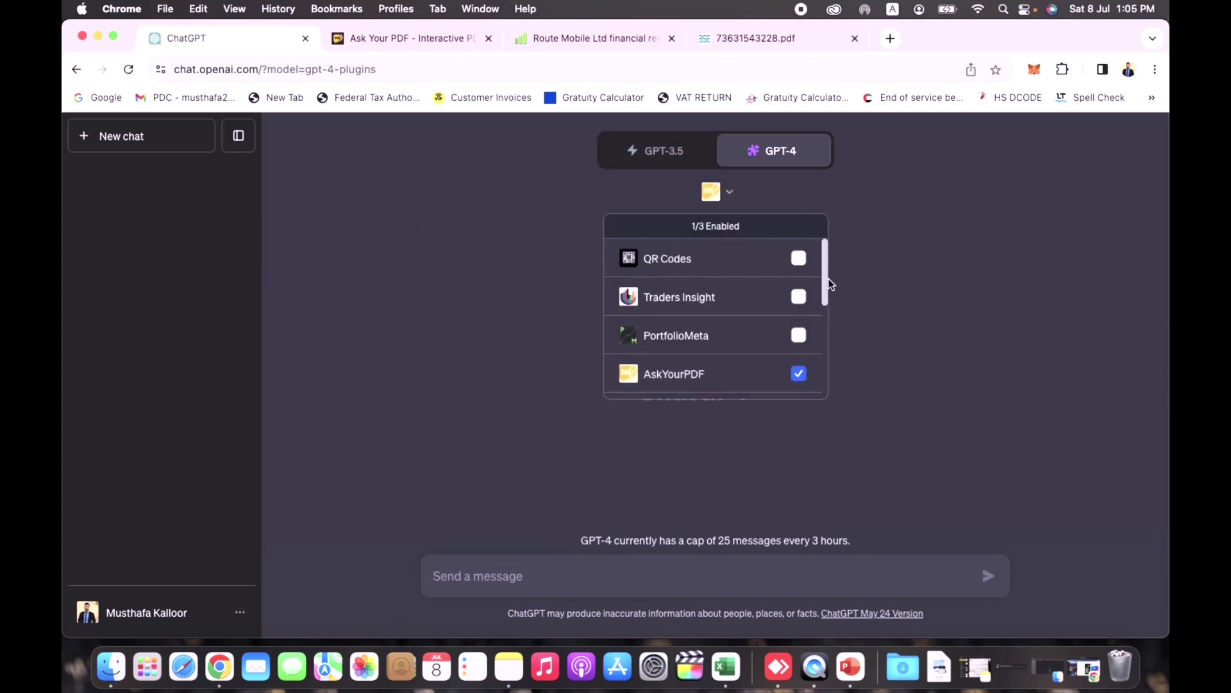
drag(826, 281, 829, 387)
click(797, 381)
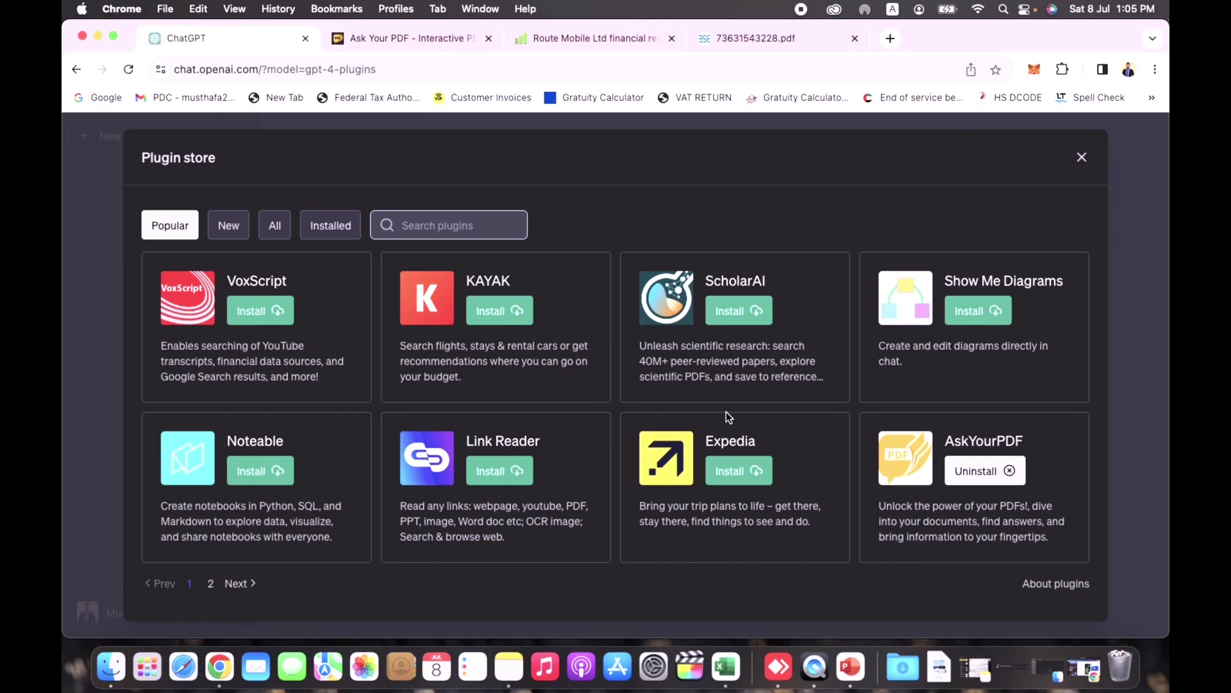
- Look through both pages of popular plugins in the plugin store
click(210, 584)
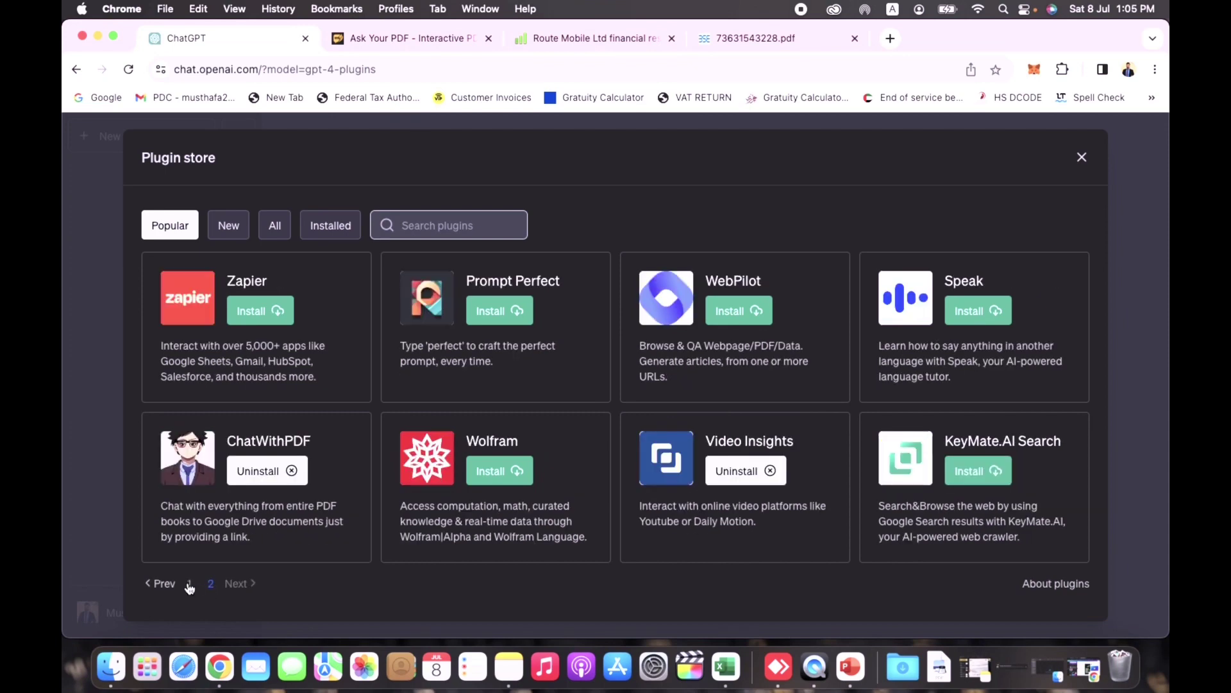
click(190, 584)
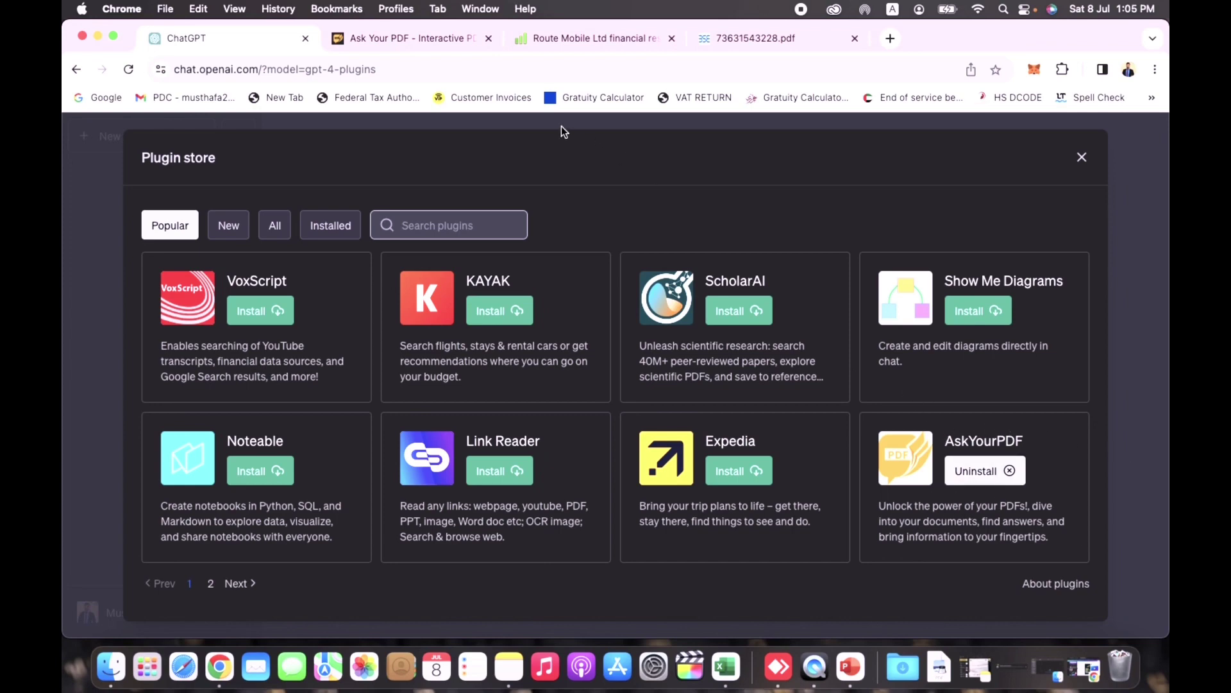
click(168, 10)
click(590, 5)
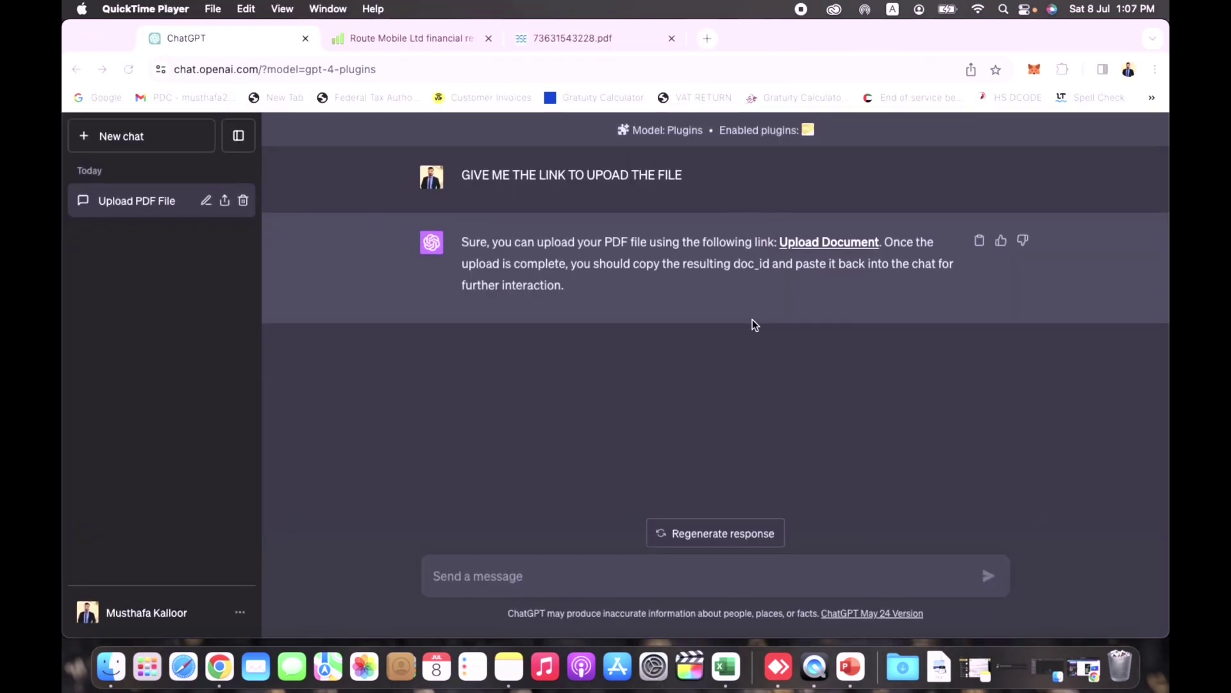
- Open the Upload Document link from ChatGPT's reply and go to the file upload area on the AskYourPDF page
click(835, 244)
click(834, 242)
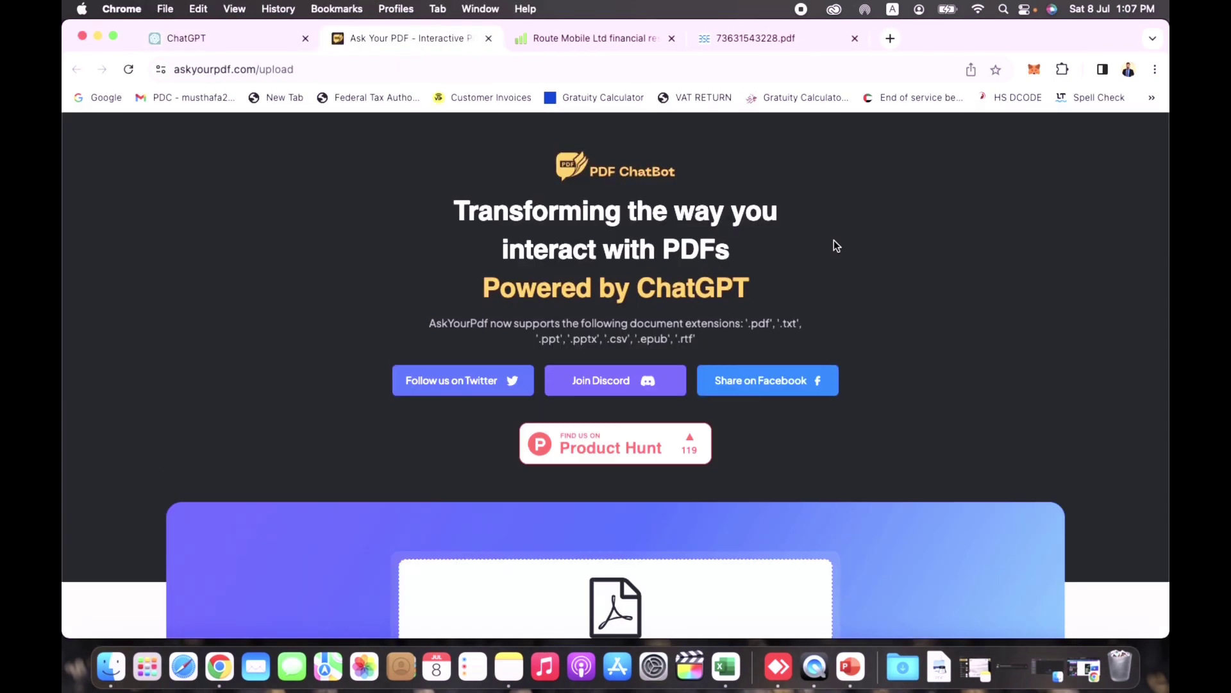
scroll(564, 518, down, 5)
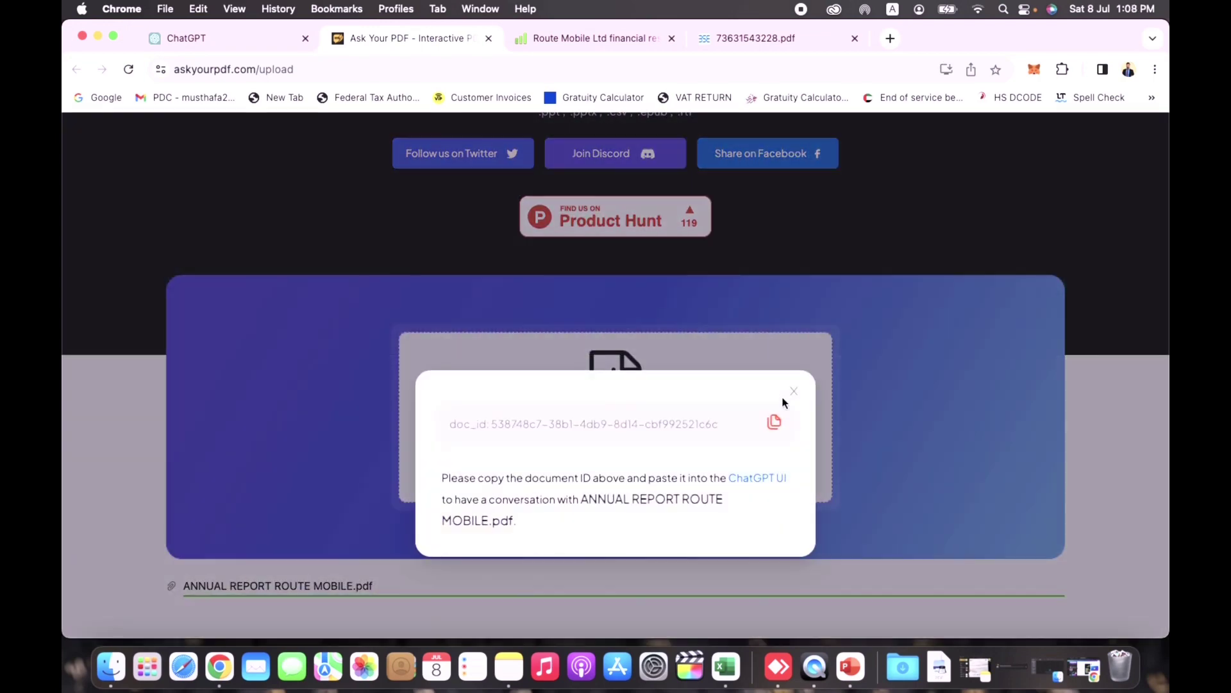
- Copy the document ID of ANNUAL REPORT ROUTE MOBILE.pdf and send it in the Upload PDF File chat in ChatGPT
click(774, 425)
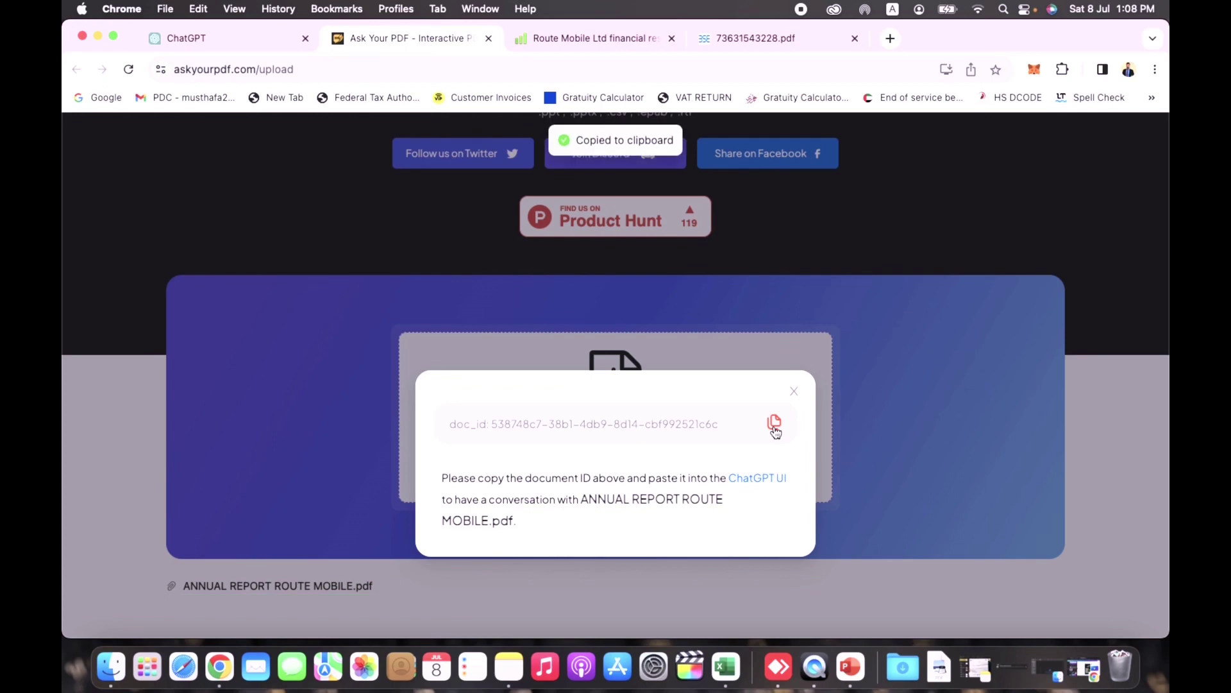
click(234, 51)
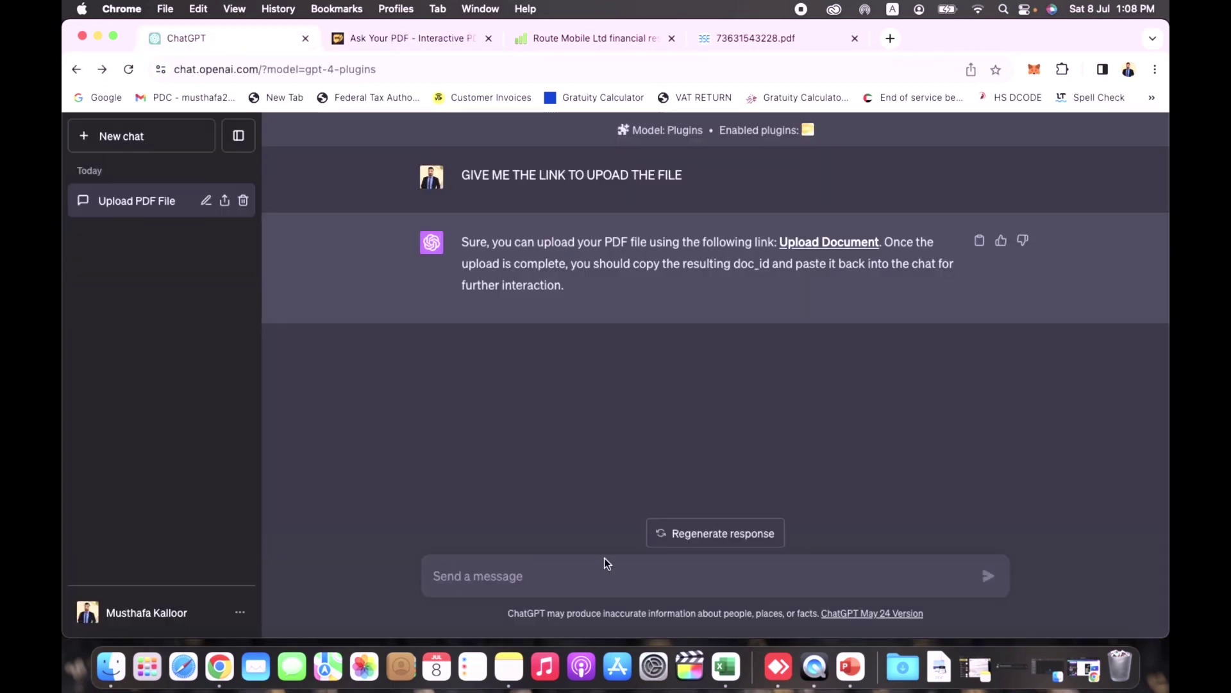
key(super+v)
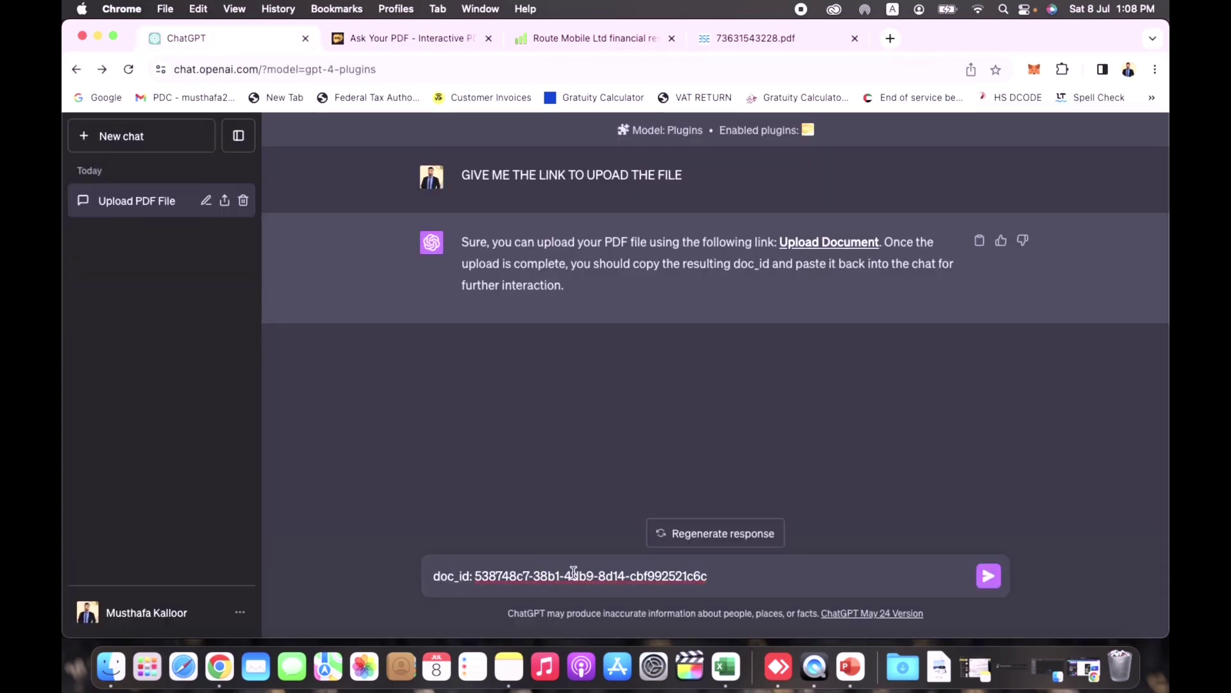
click(982, 576)
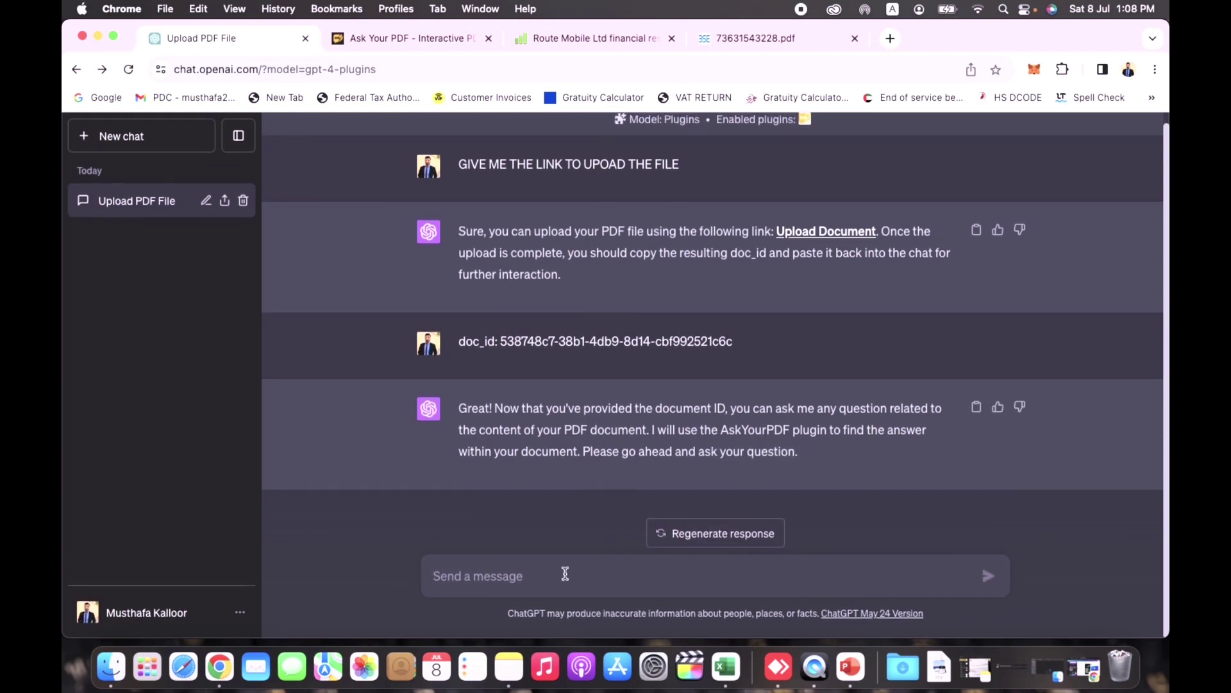
- Send the request "GIVE ME SUMMARY OF ATTACHED ANNUAL REPORT" in the chat
text(GIVE ME SUMMARY OF ATTACHED ANNUAL REPORT)
key(Return)
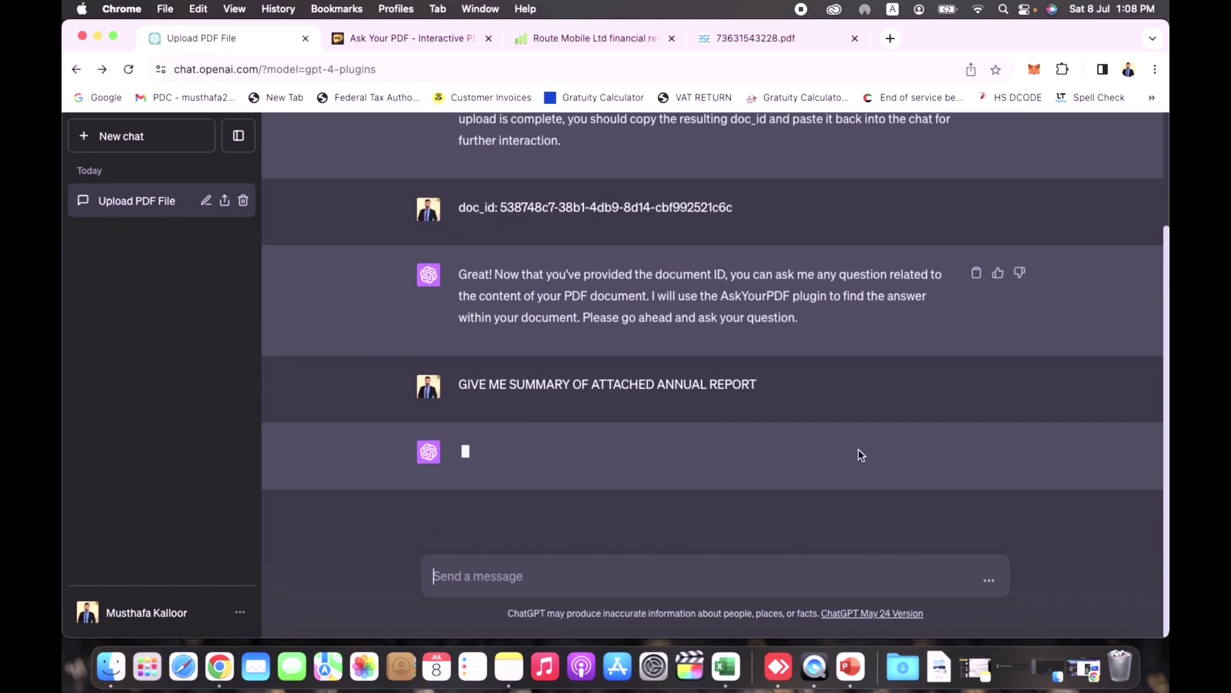